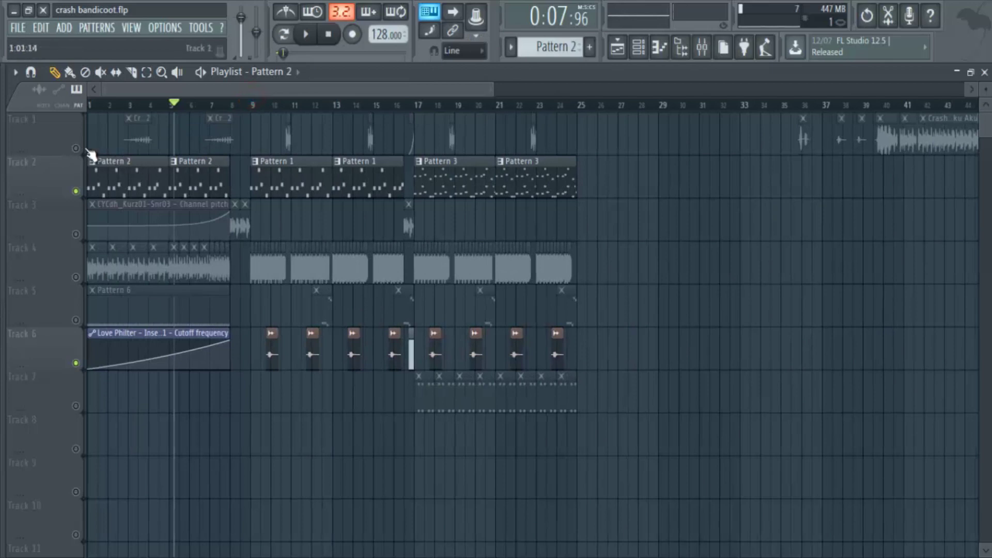
Unsolo the playlist tracks, play the Woah! sample near bar 78 on Track 1, and save the project.
right_click(77, 148)
right_click(77, 148)
left_click_drag(135, 91, 622, 91)
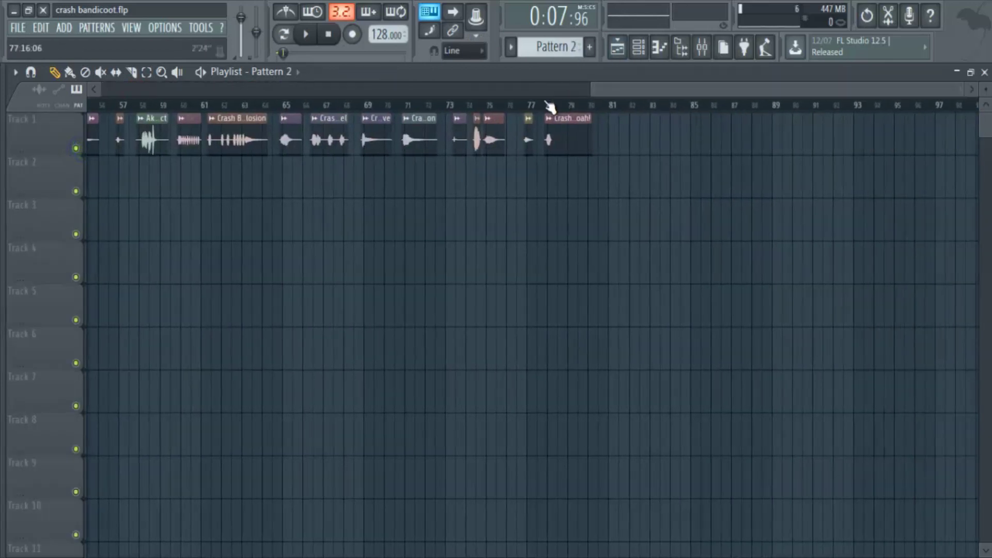
key("space")
key("ctrl+s")
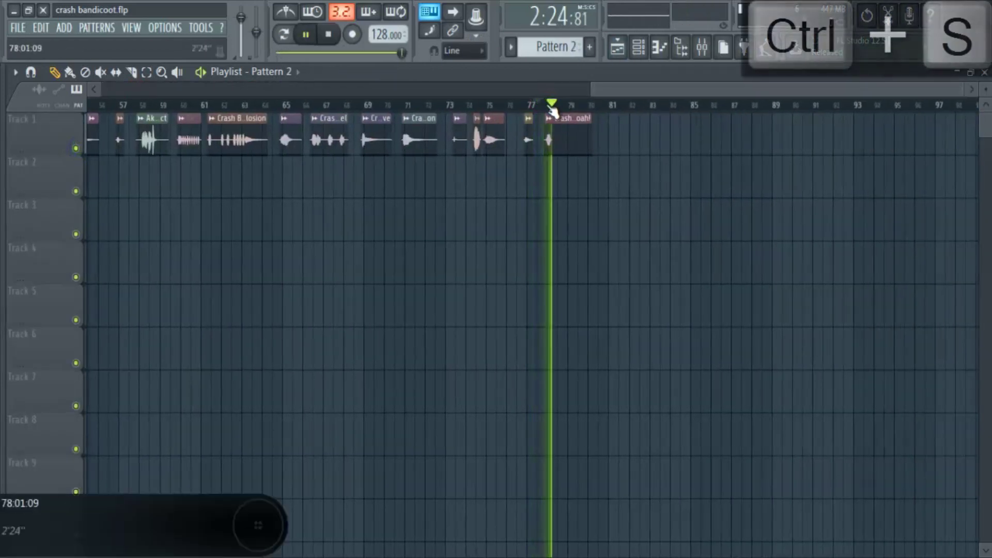
key("space")
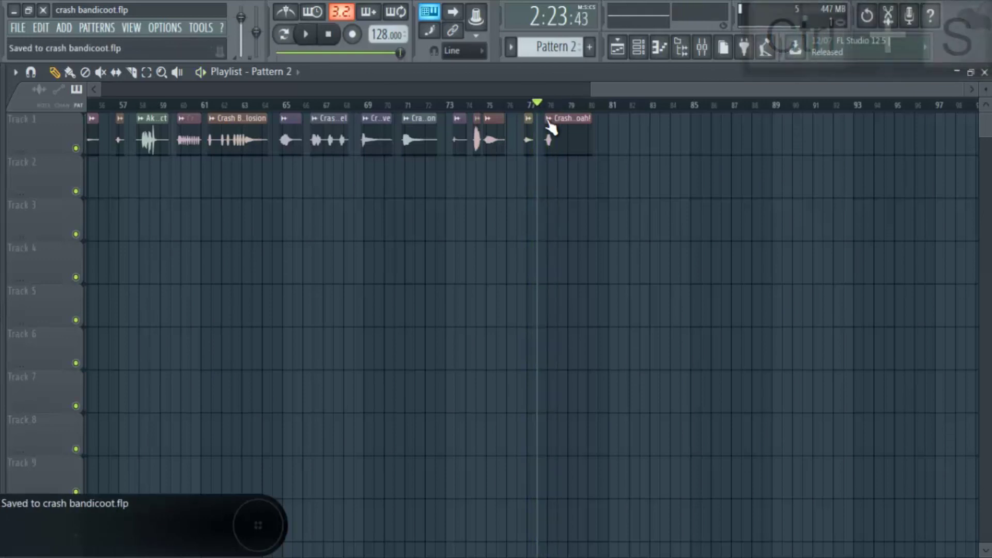
Open the Woah! sample in Edison, detect its pitch regions, and select the first region, D#6, to examine its note.
right_click(547, 119)
left_click(682, 161)
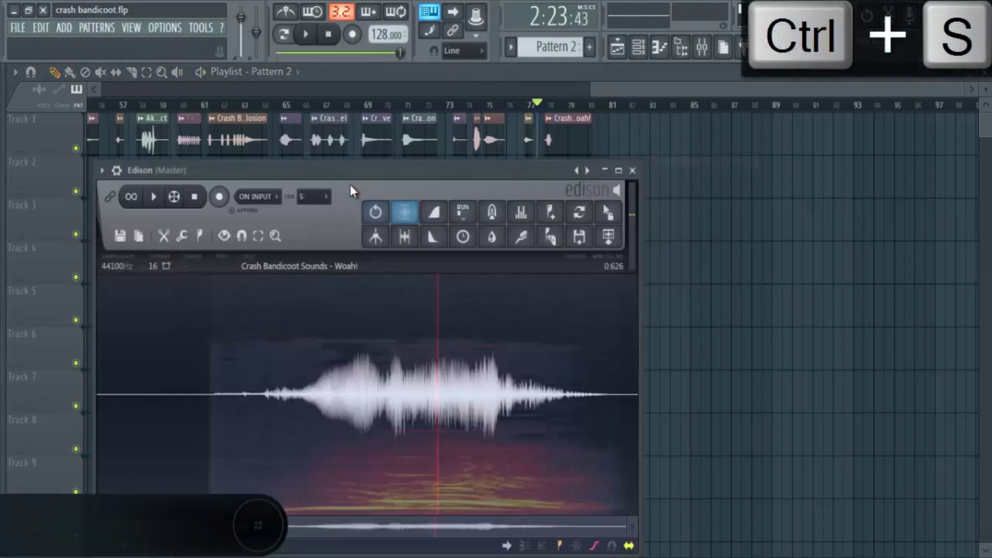
left_click(223, 224)
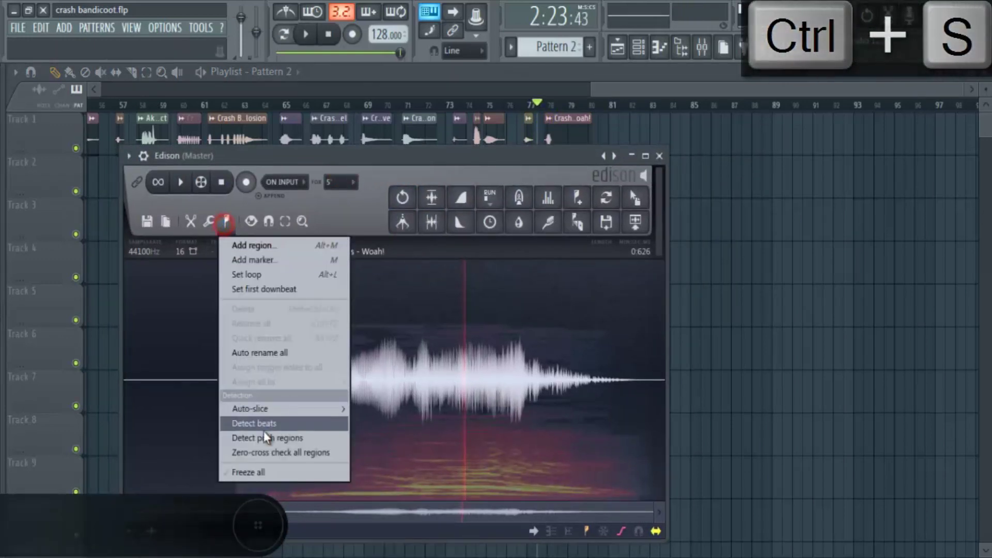
left_click(262, 433)
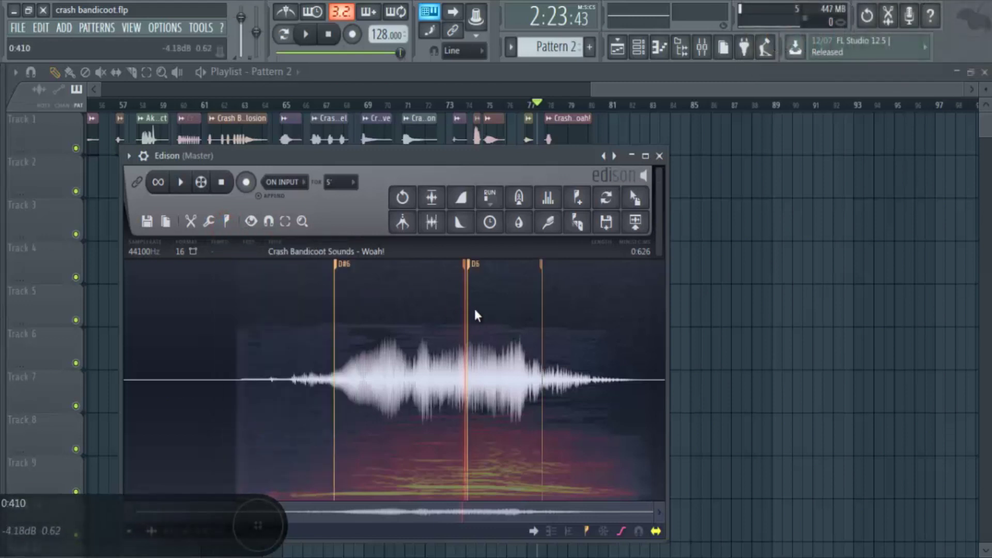
left_click_drag(345, 350, 470, 328)
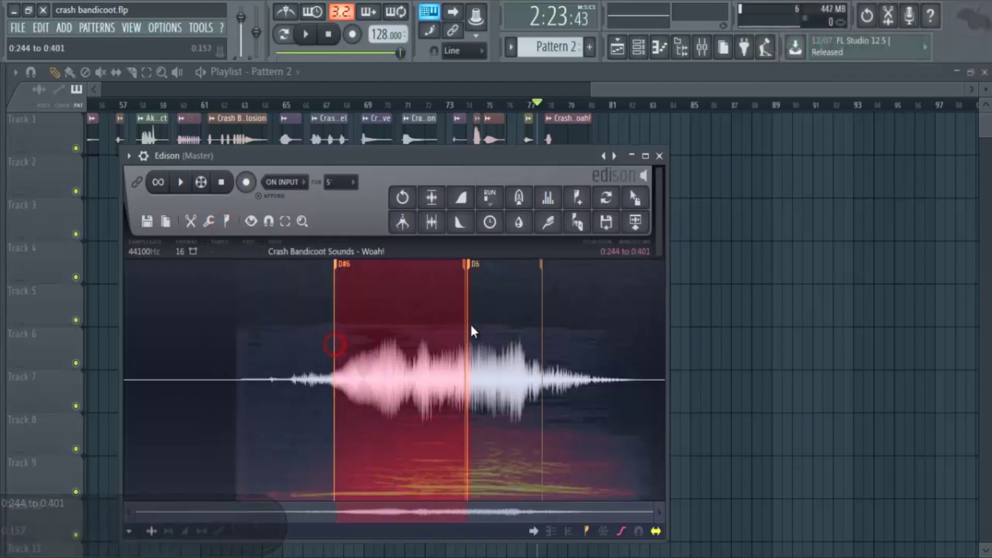
left_click(659, 156)
Return to the arrangement's start, solo Track 2 with the playhead at bar 9, and save the project.
left_click_drag(626, 85, 181, 95)
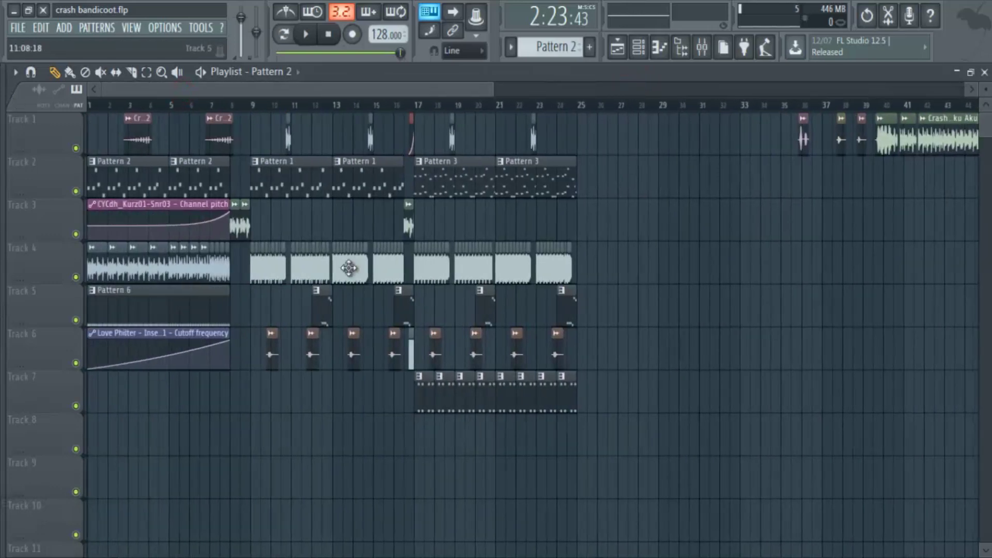
key("ctrl+s")
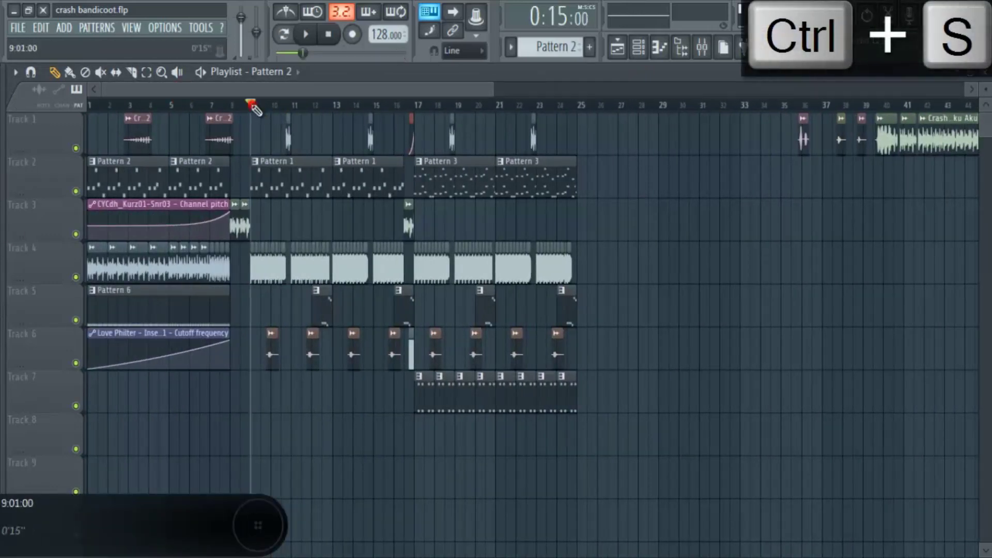
right_click(75, 190)
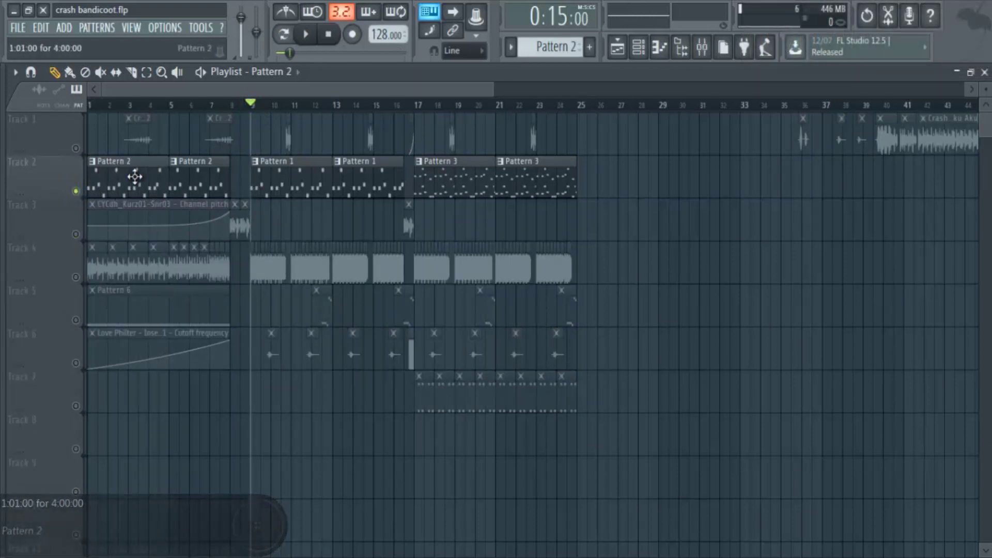
key("ctrl+s")
Solo Track 1 and play the first Clock Collect #2 clip near bar 3.
right_click(75, 149)
left_click_drag(493, 86, 259, 72)
left_click(185, 108)
key("space")
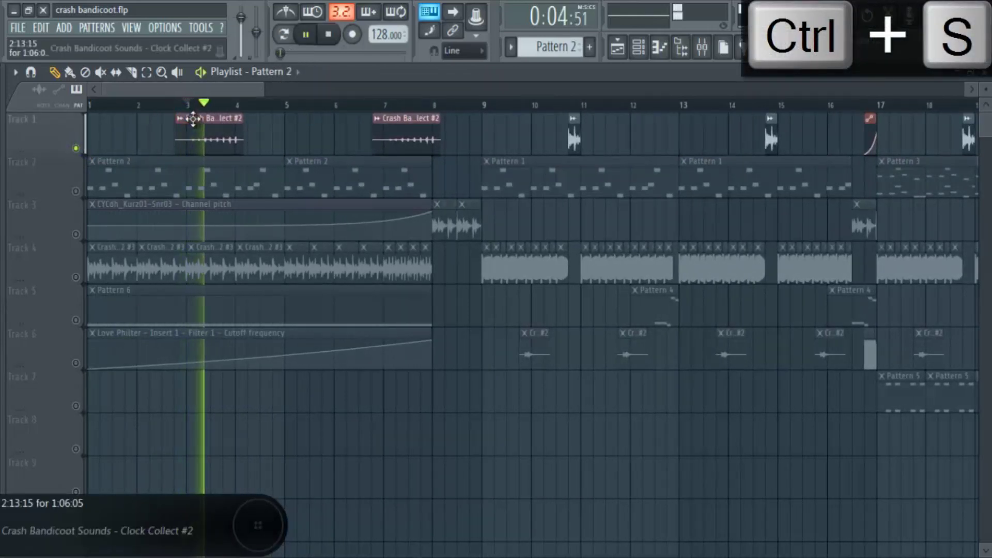
Open the Clock Collect #2 clip's channel settings, preview the sample, and save the project.
double_click(194, 126)
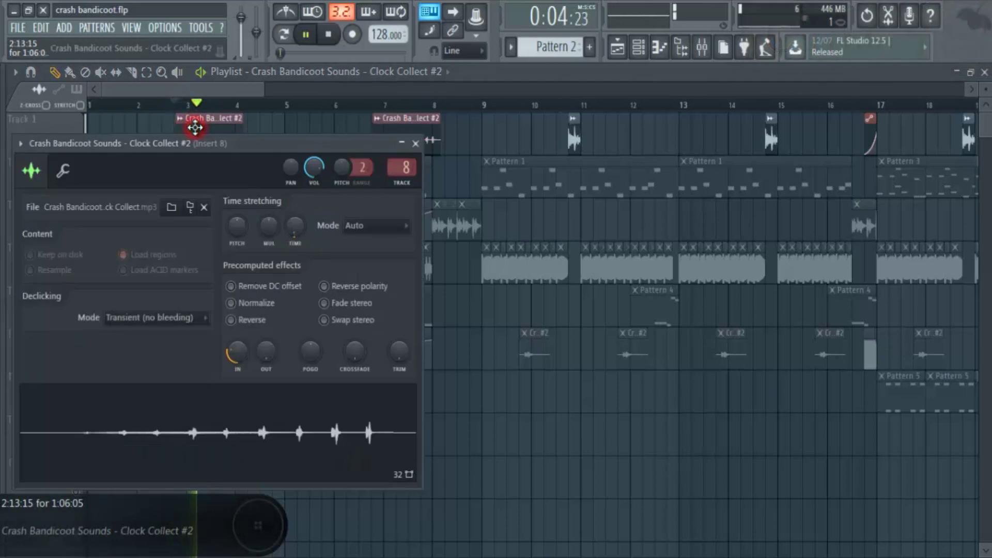
key("ctrl+s")
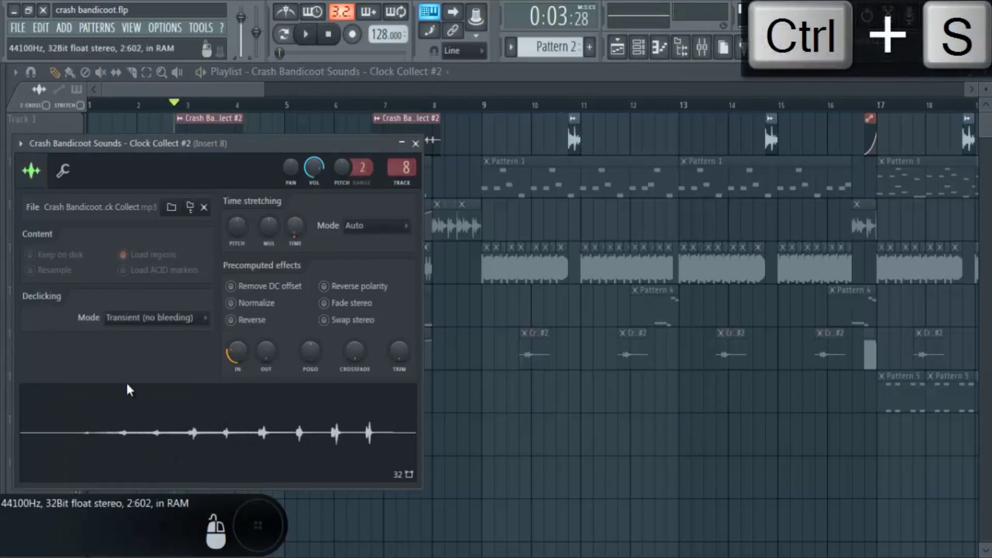
left_click(65, 433)
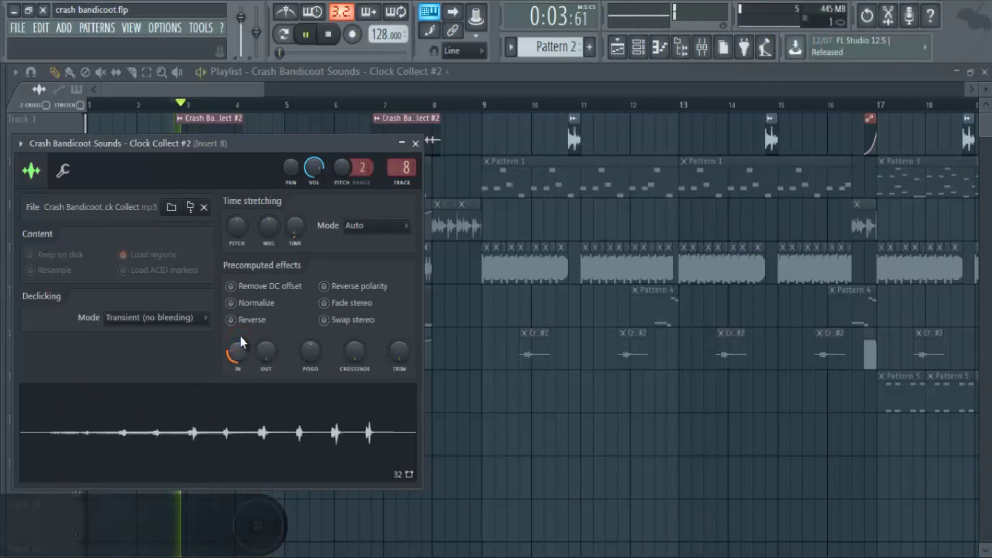
key("ctrl+s")
left_click_drag(265, 90, 279, 87)
key("space")
Solo Track 4 and play its chopped Invincible Aku Aku clips from the start.
right_click(75, 278)
left_click(44, 115)
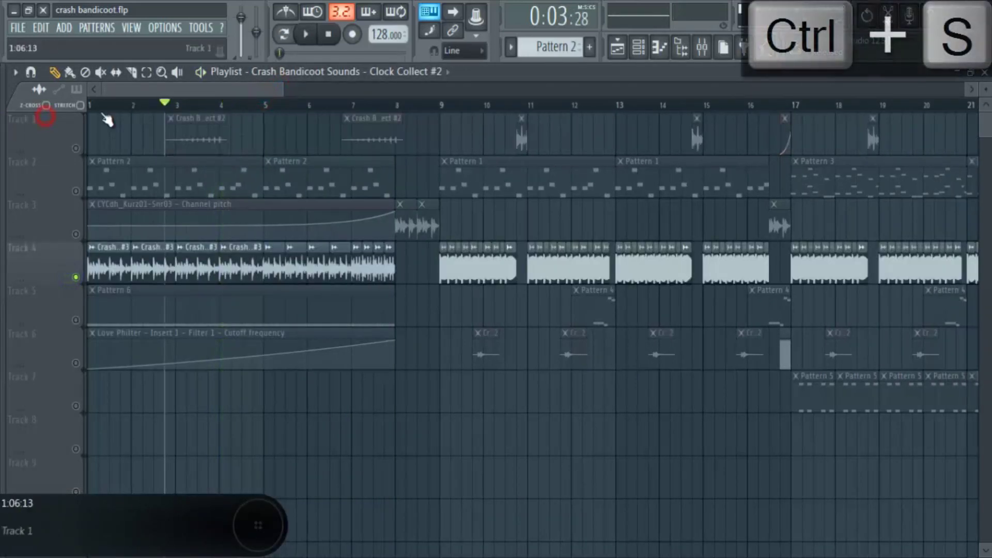
left_click(95, 107)
key("space")
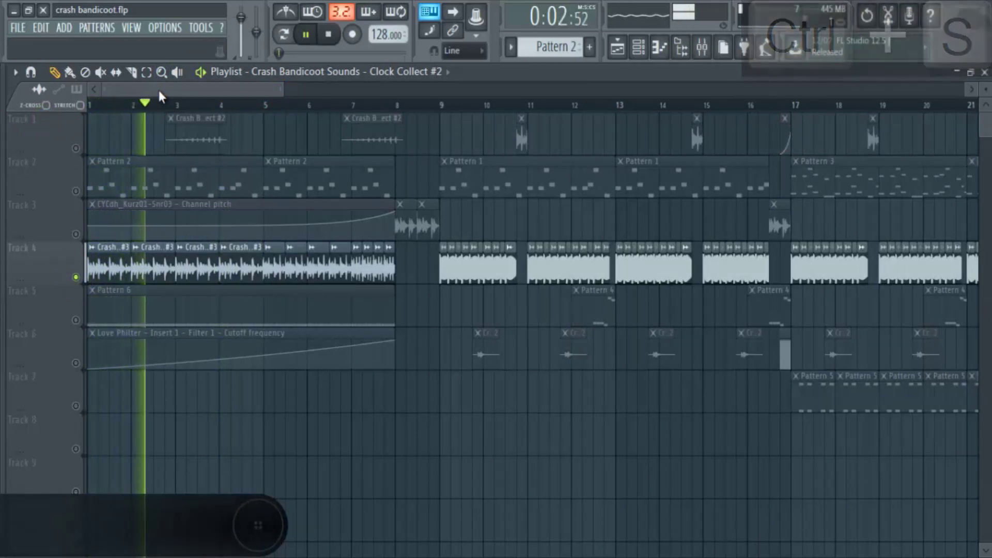
key("space")
Delete the two short Aku Aku slices around bars 40 and 41 on Track 1, and extend the Invincible Aku Aku clip's start to 39:13:13.
left_click_drag(157, 88, 473, 18)
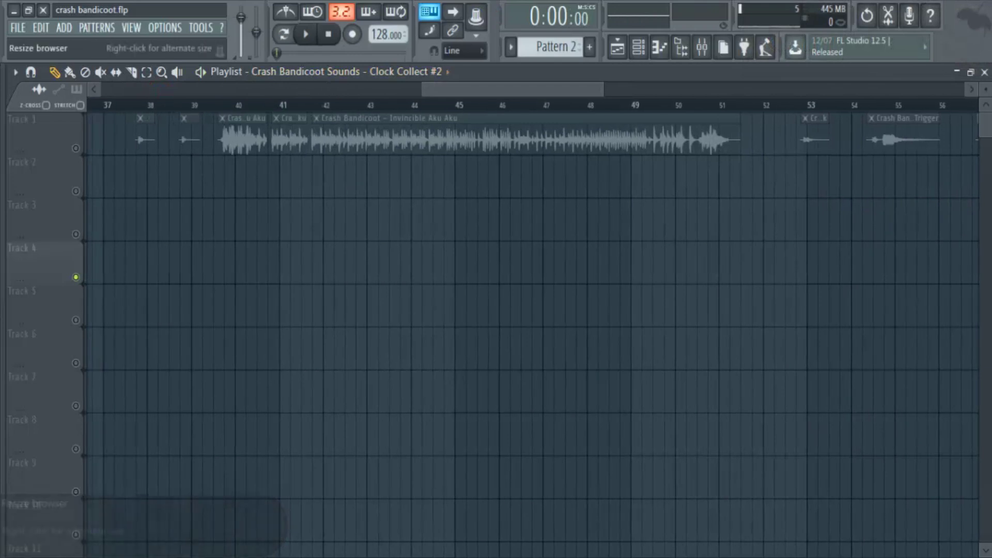
key("ctrl+s")
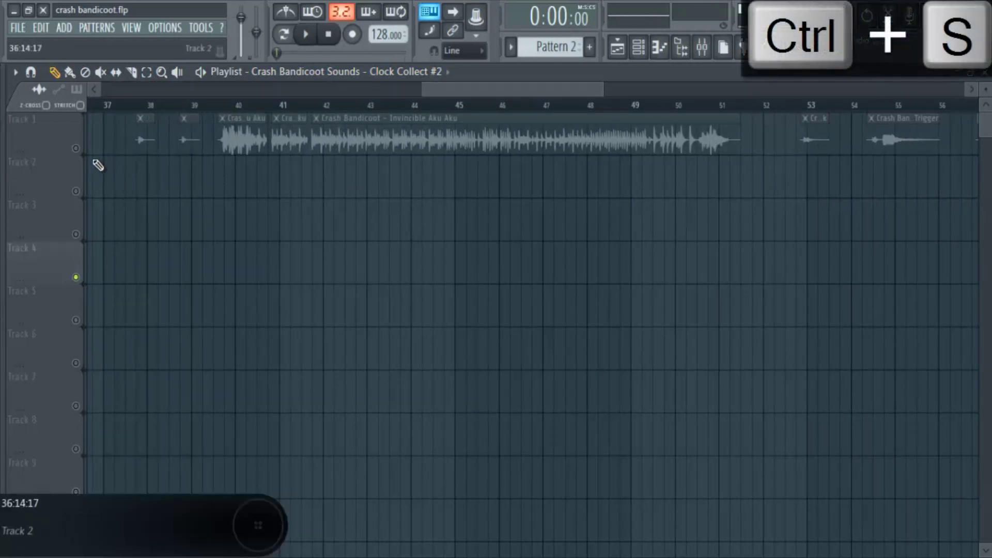
left_click(79, 148)
right_click(248, 143)
right_click(294, 131)
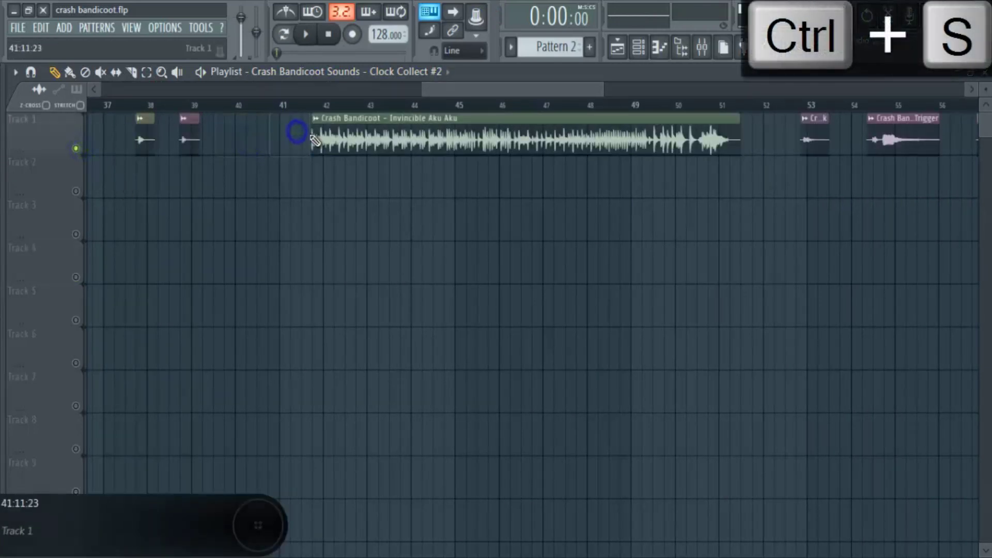
left_click_drag(312, 135, 221, 123)
Play the extended Invincible Aku Aku clip from around bar 40 and save the project.
left_click(232, 106)
key("space")
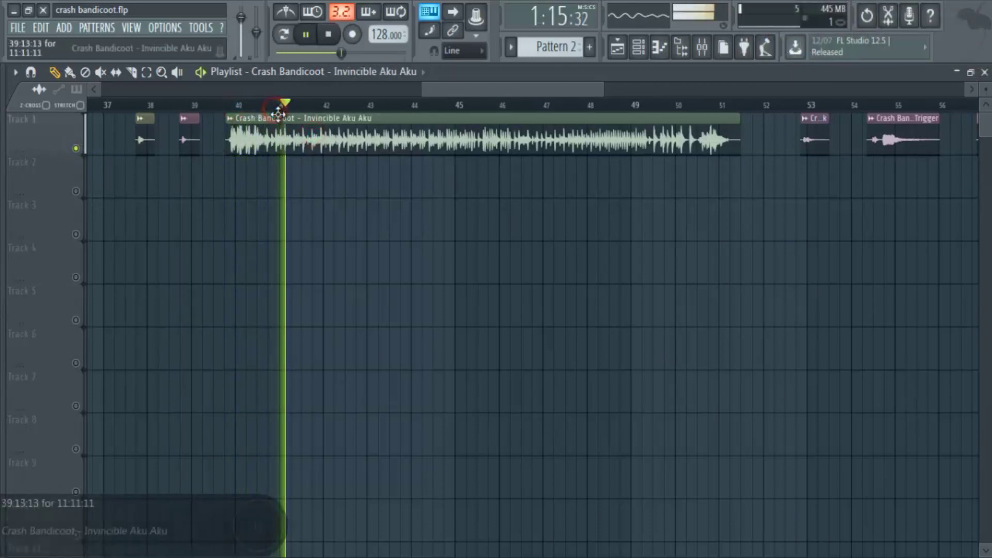
key("ctrl+s")
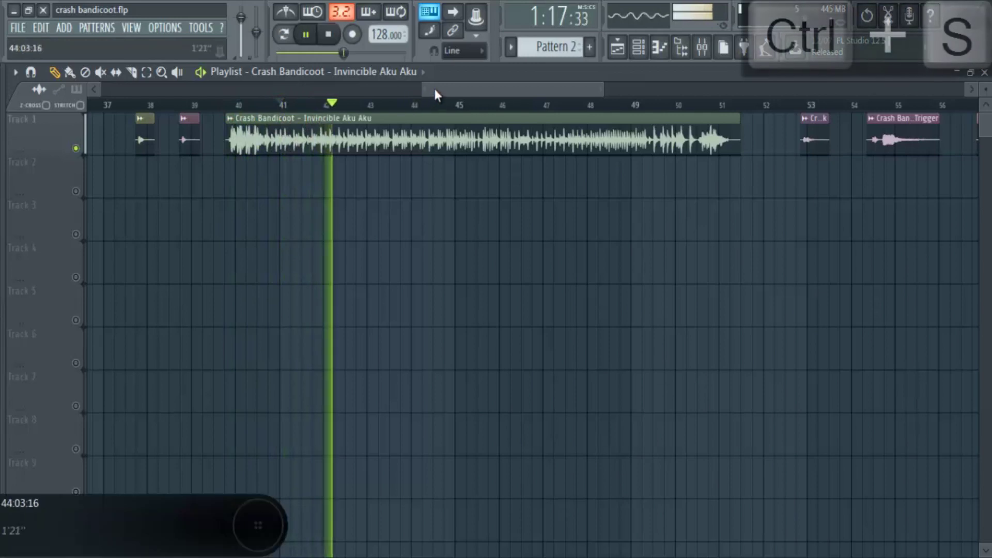
key("space")
Replay Track 4's Aku Aku loop from the start, and solo Track 5 to play Pattern 6 on its own.
left_click_drag(436, 93, 106, 95)
left_click(76, 276)
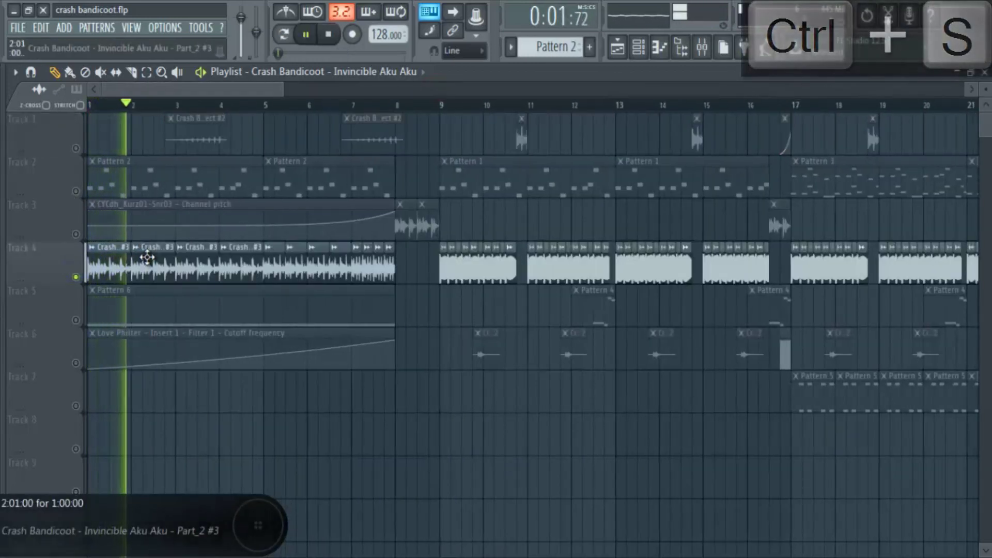
left_click(76, 321)
key("space")
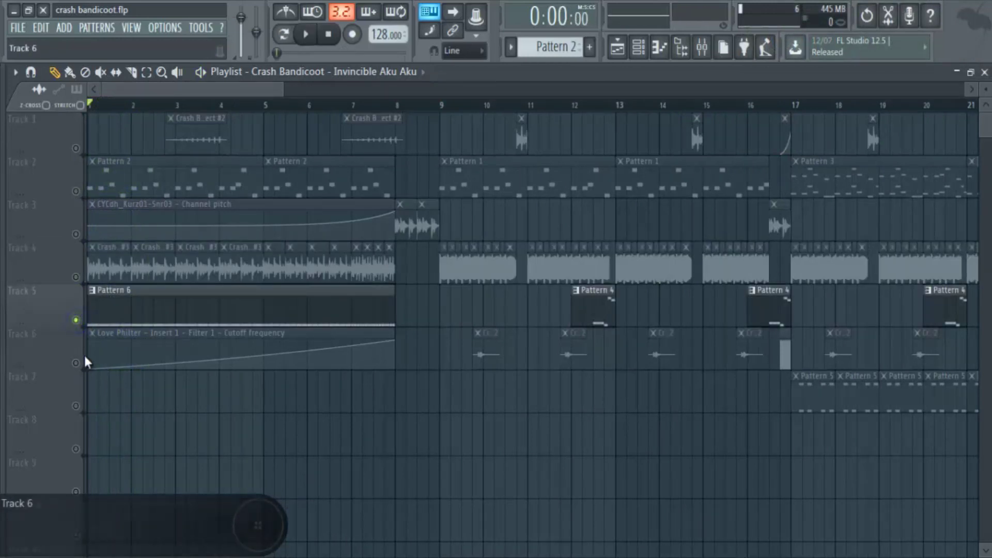
key("ctrl+s")
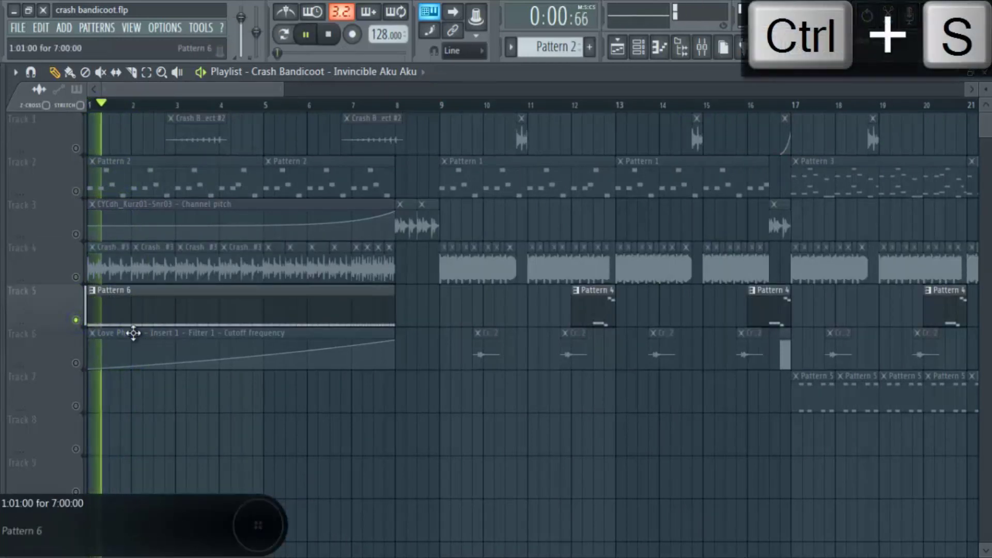
Enable Track 3 alongside Track 5, play the channel pitch rise between bars 5 and 8, and save the project.
left_click(70, 233)
key("space")
left_click(298, 104)
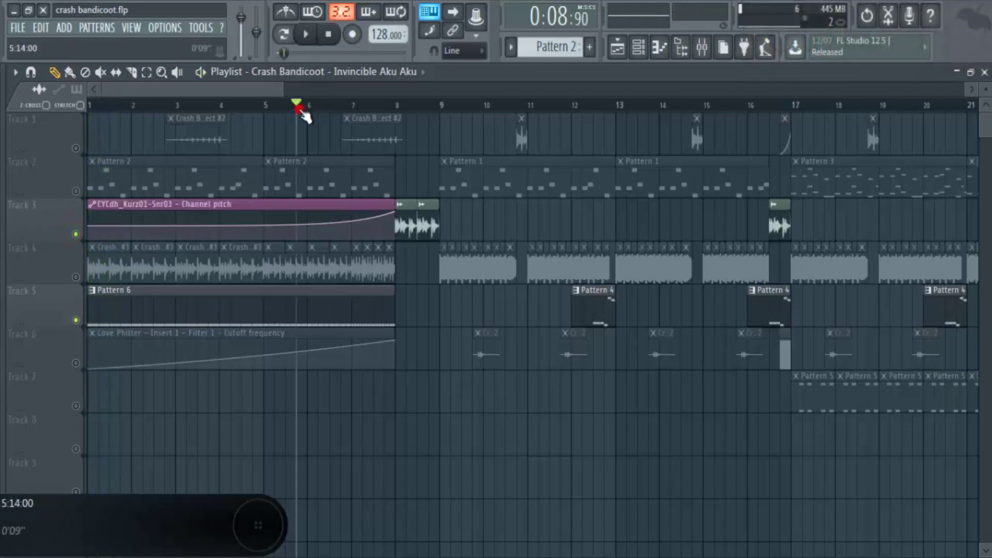
left_click(355, 102)
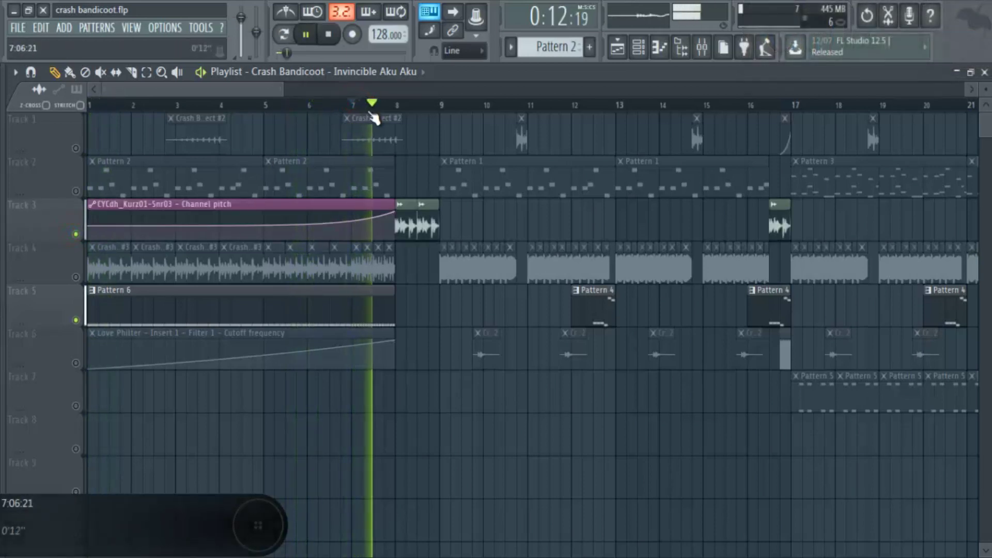
key("space")
key("ctrl+s")
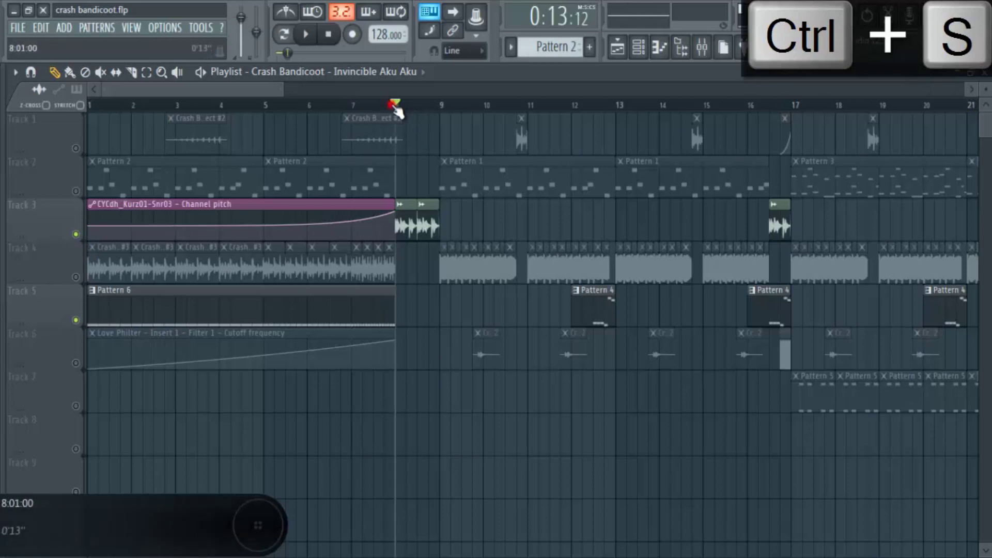
Re-enable all tracks and play the original Aku Aku Sound Effect sample at bar 58 on Track 1.
left_click_drag(227, 88, 656, 5)
key("ctrl+s")
key("space")
key("space")
left_click(74, 149)
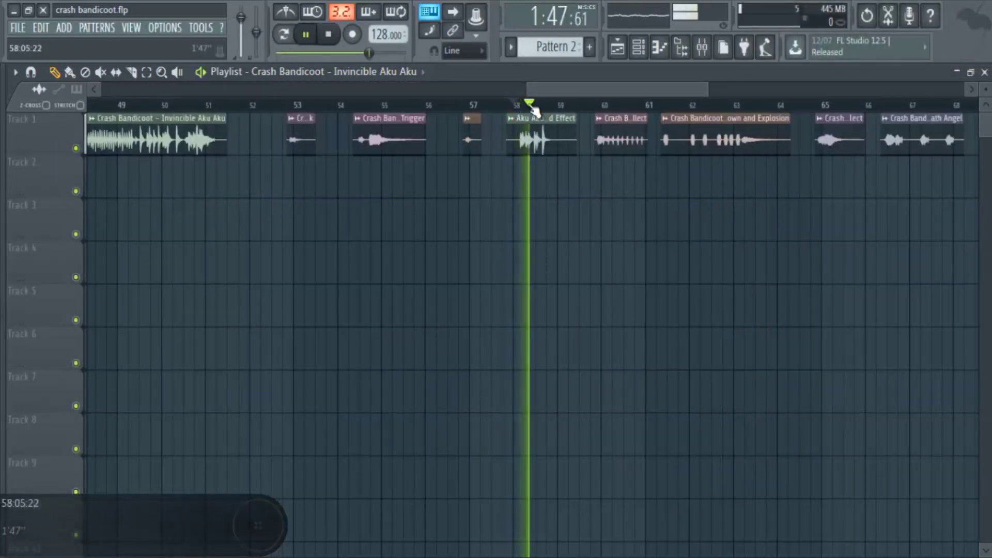
key("space")
Open the channel settings of the Aku Aku Sound Effect #2 clip at bar 8 on Track 3 to examine its pitch and normalize settings.
left_click_drag(527, 91, 158, 93)
key("ctrl+s")
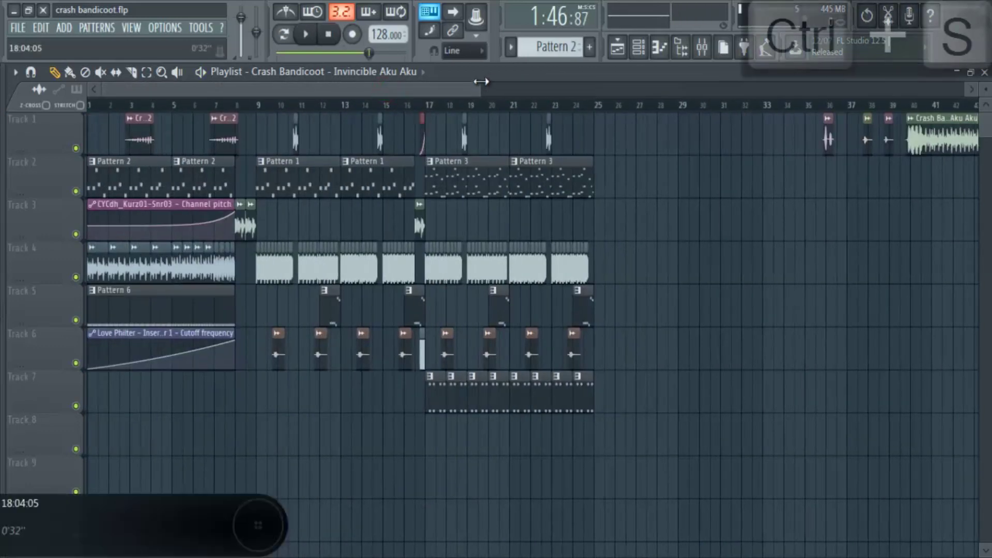
left_click_drag(479, 85, 213, 90)
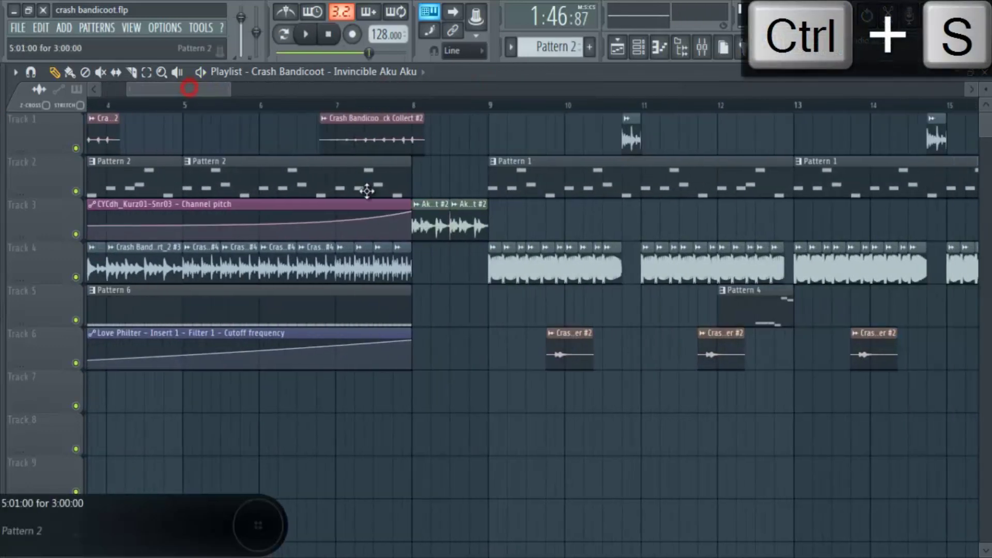
double_click(429, 226)
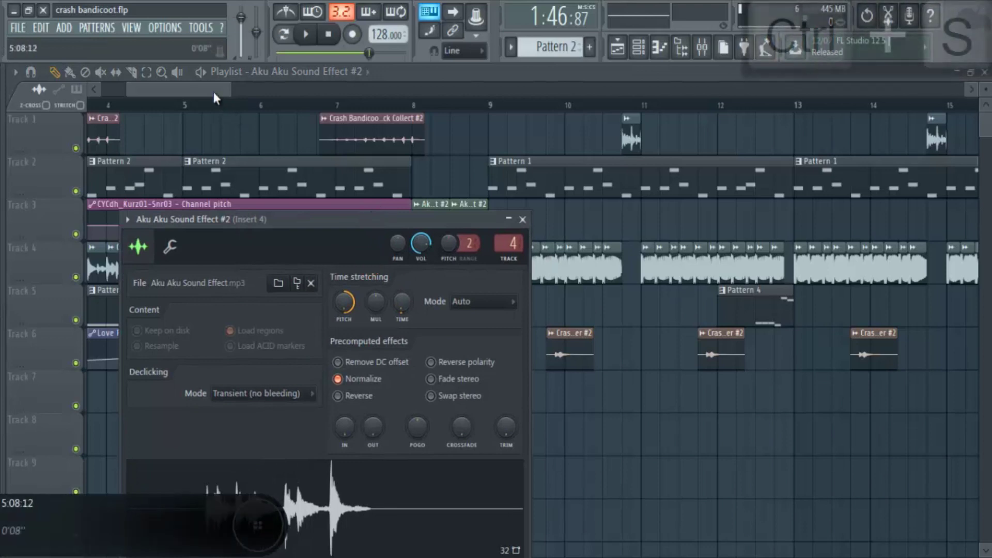
key("ctrl+s")
Play the Aku Aku Sound Effect #2 fill on Track 3 from bar 8 and save the project.
left_click(412, 106)
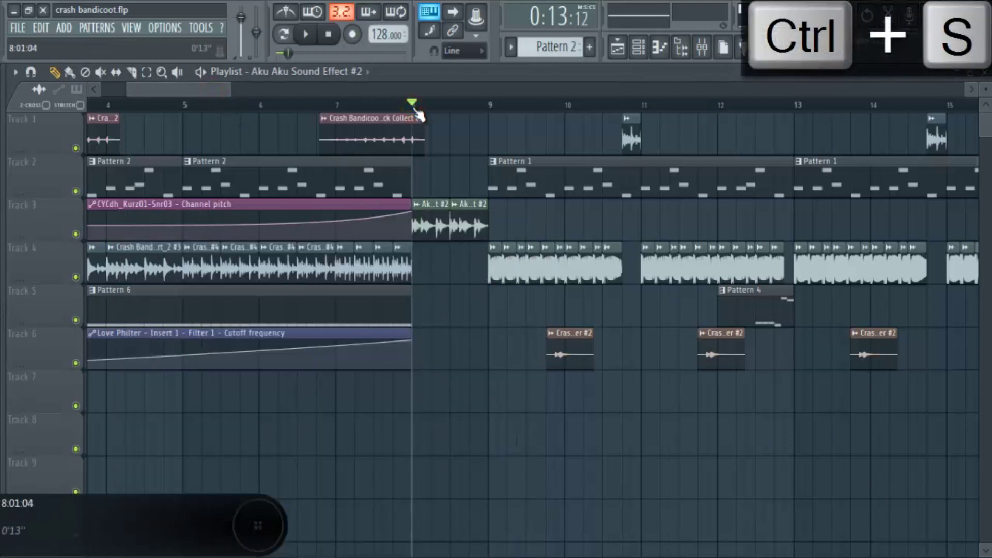
key("space")
left_click_drag(195, 90, 221, 83)
key("space")
key("ctrl+s")
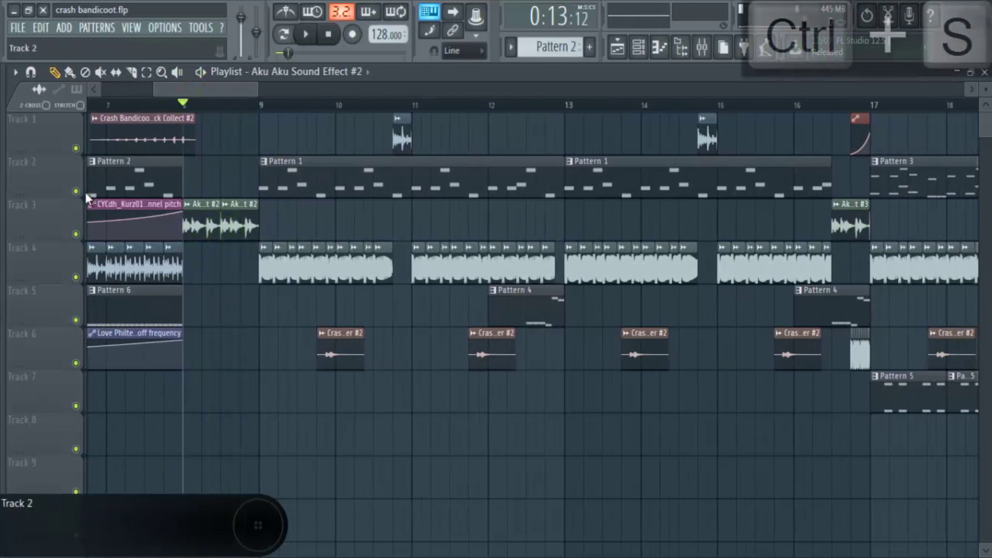
Solo Track 2 and play the Pattern 1 melody from bar 9.
left_click(76, 191, "ctrl")
left_click_drag(249, 91, 254, 90)
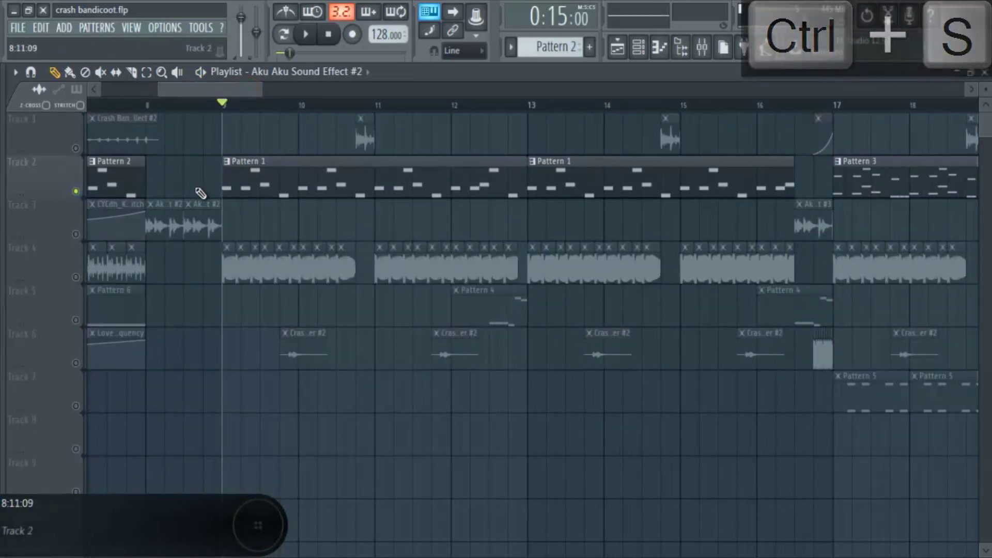
key("space")
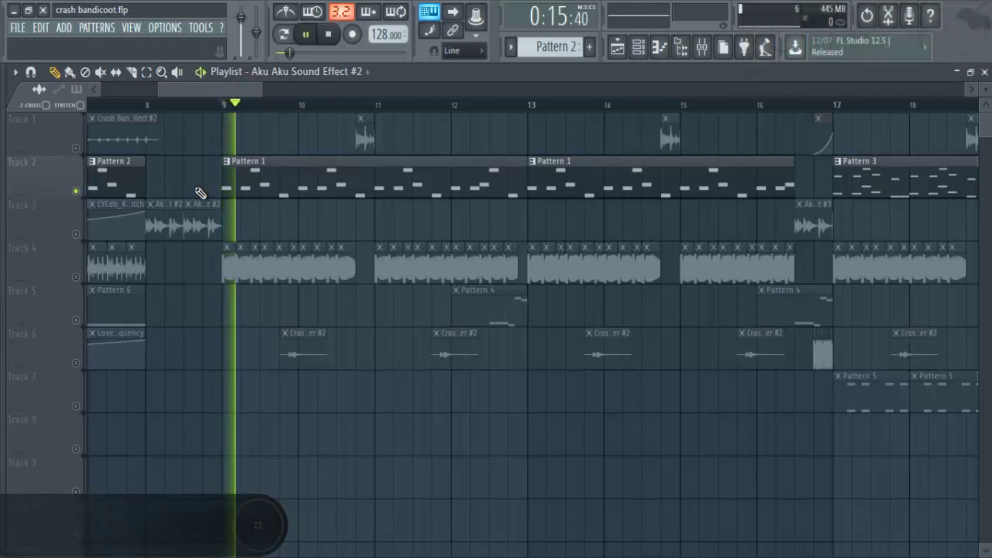
Save the project, then solo Track 6 and play the Crash Bandicoot Sounds - Trigger #2 clip just before bar 10.
key("ctrl+s")
left_click(75, 362)
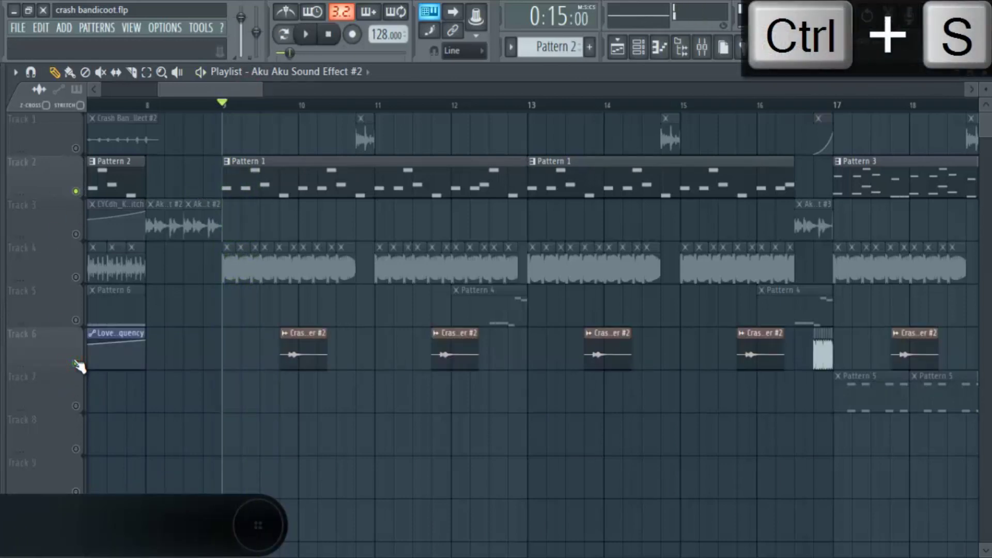
key("space")
key("ctrl+s")
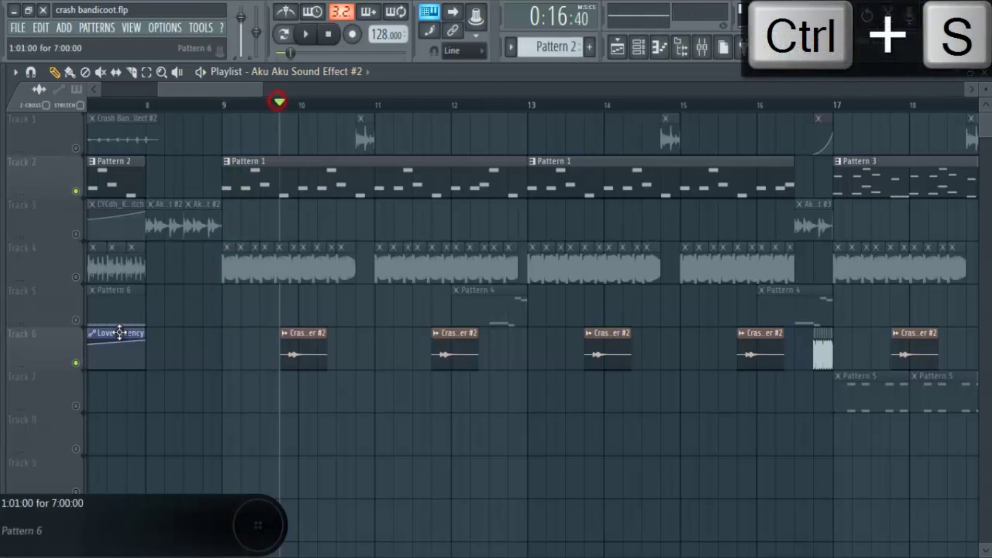
left_click(77, 365, "ctrl")
key("space")
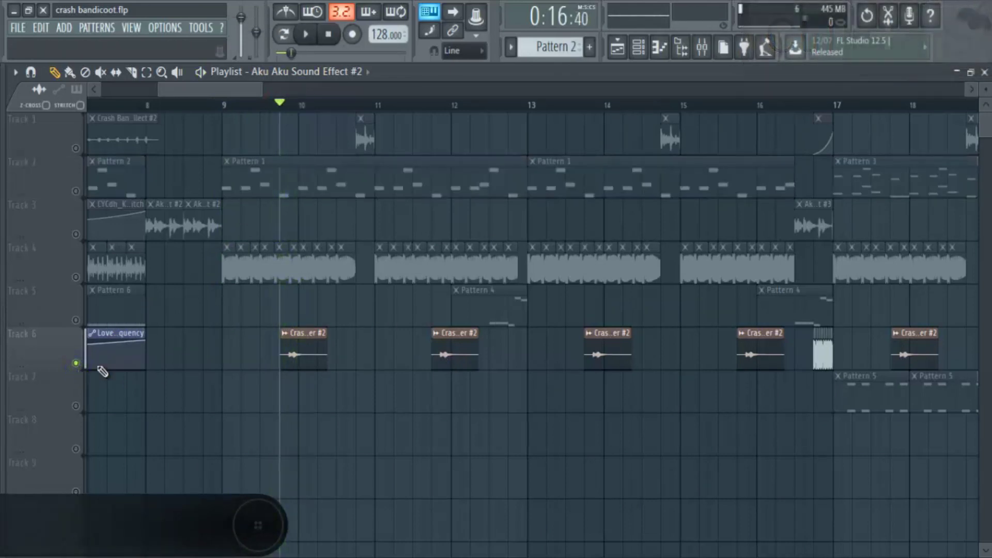
left_click(301, 357)
key("space")
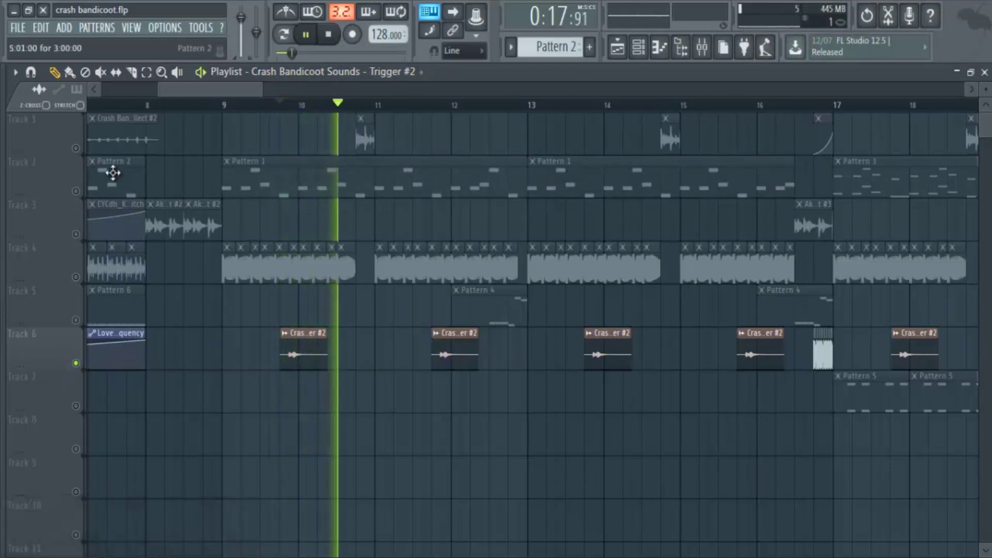
key("space")
Solo Track 1 at the short clip before bar 11, then solo Track 4 and play its intro loops around bar 4.
left_click(76, 147, "ctrl")
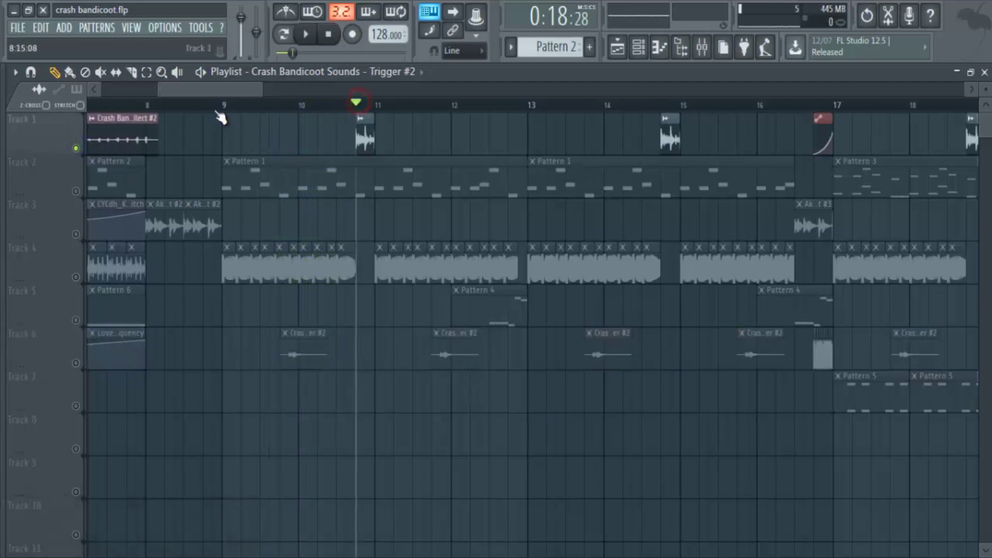
left_click_drag(205, 89, 179, 89)
left_click(75, 278, "ctrl")
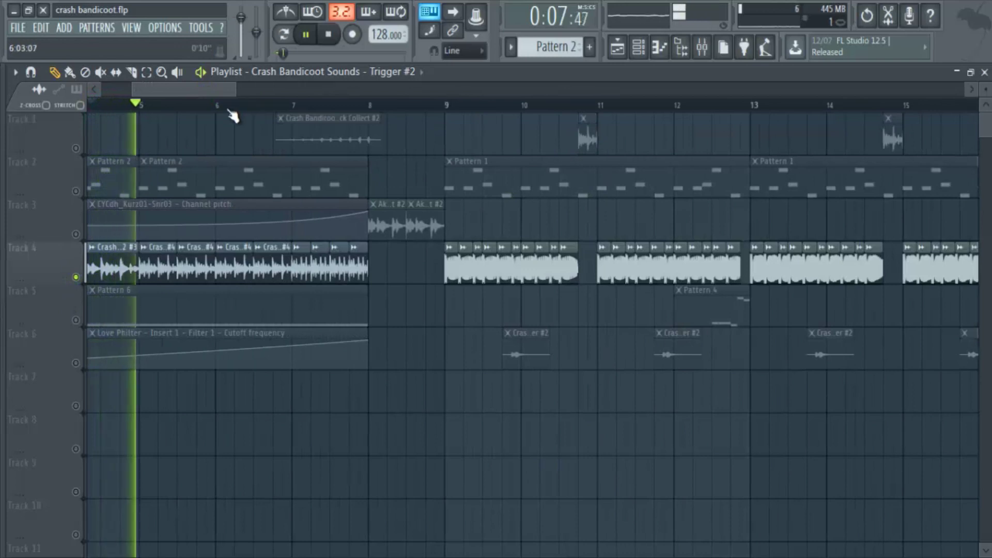
Return the playback position to just before bar 11 and solo Track 1 to review the short sample there.
left_click_drag(216, 91, 231, 91)
left_click(448, 103)
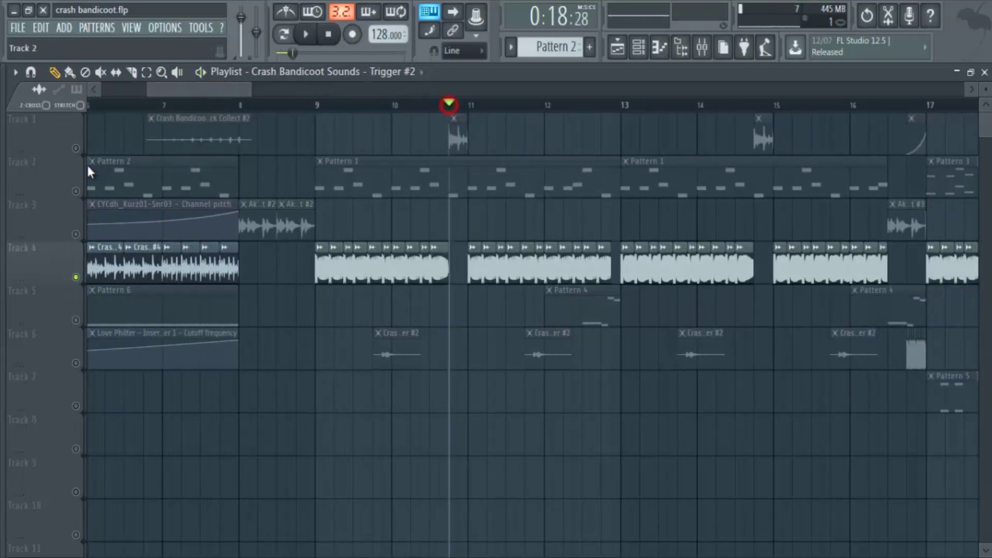
left_click(76, 149, "ctrl")
key("space")
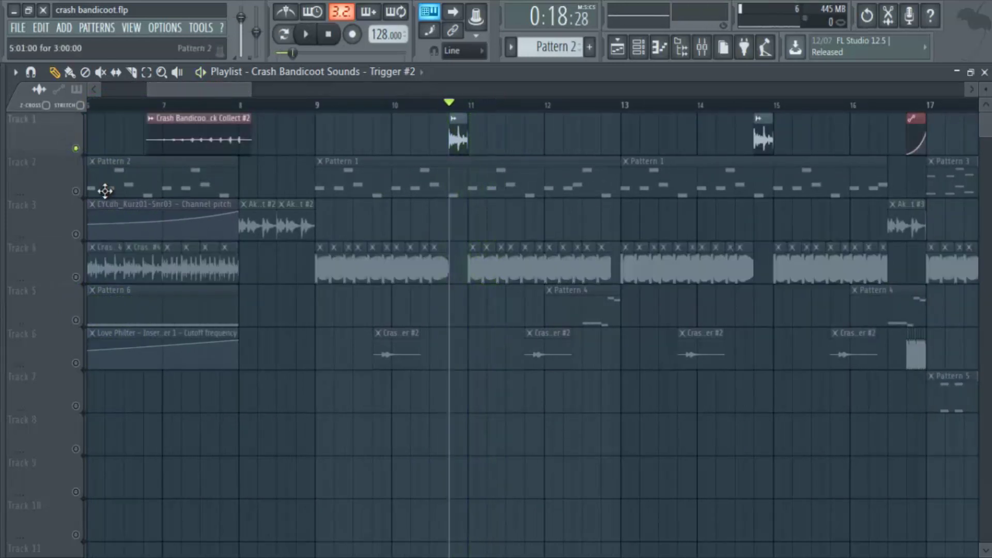
Solo Track 4 and play its Kick7 D# section from bar 9.
right_click(77, 193)
right_click(76, 194)
right_click(76, 278)
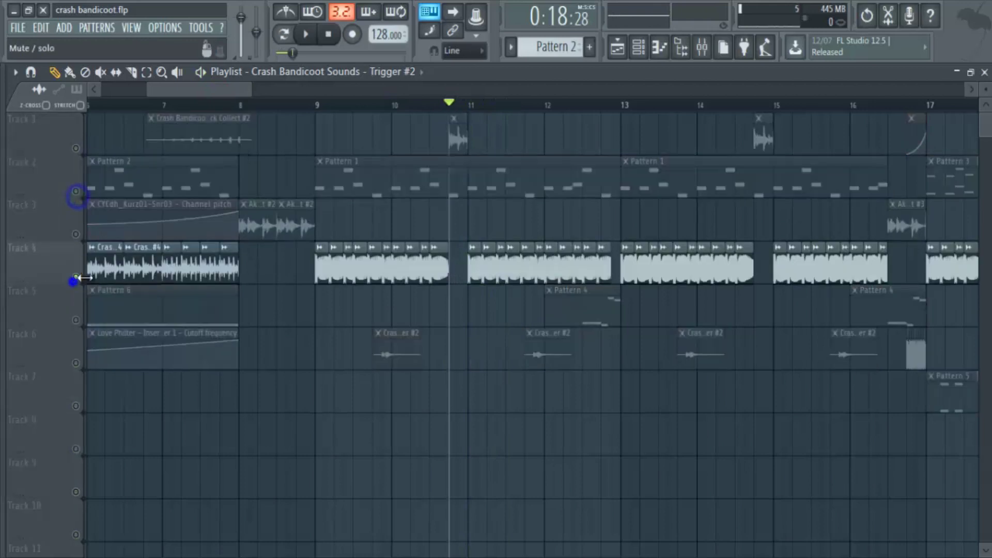
scroll(314, 91, "right", 1)
left_click(302, 104)
key("space")
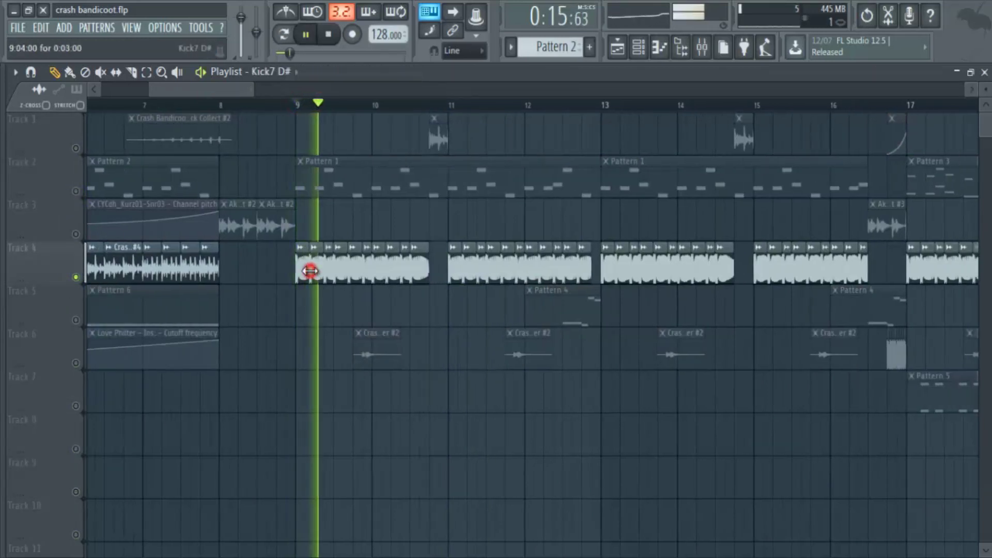
key("space")
Solo Track 5 and play the Pattern 4 clip at bar 12.
left_click_drag(231, 85, 264, 85)
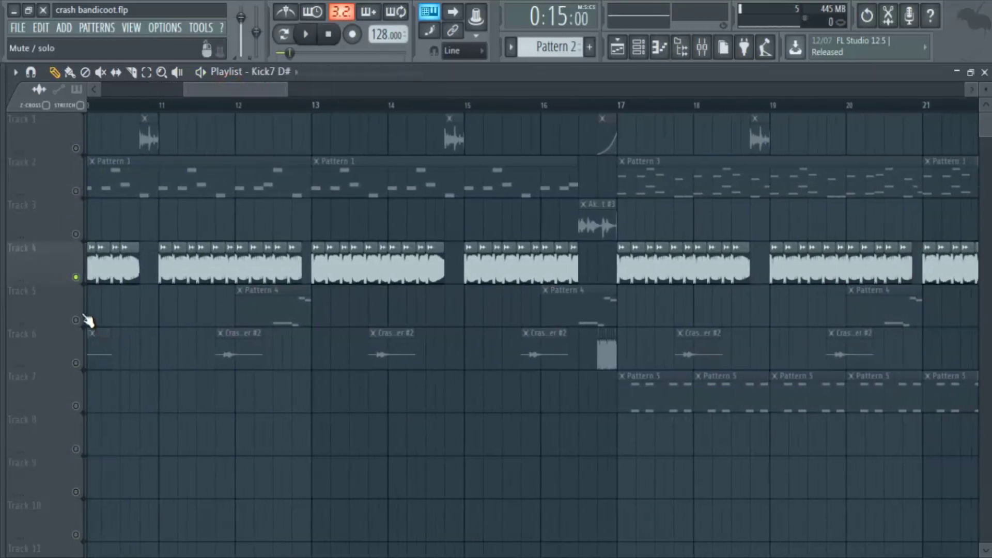
left_click(75, 320, "ctrl")
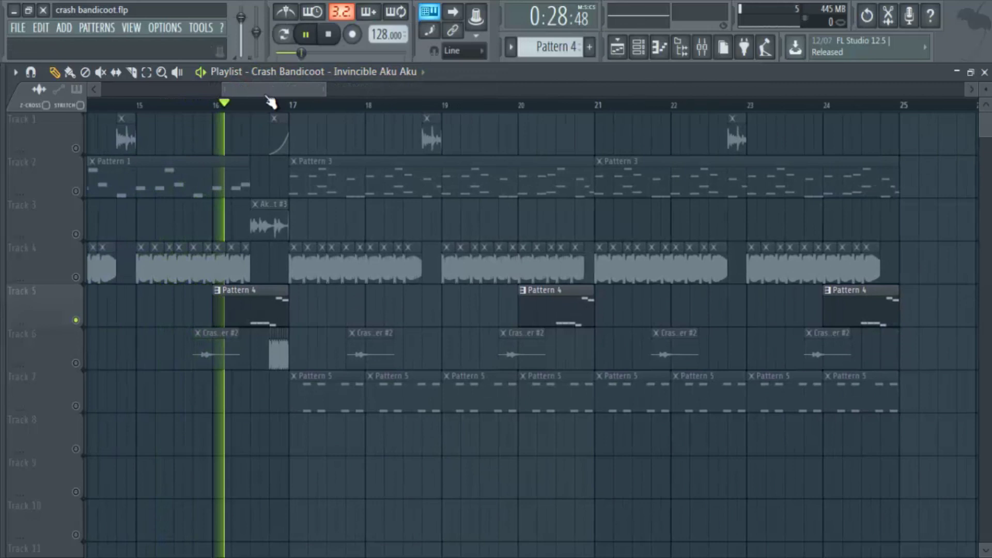
Solo Track 2 and play the Pattern 3 melody from bar 17.
left_click(291, 103)
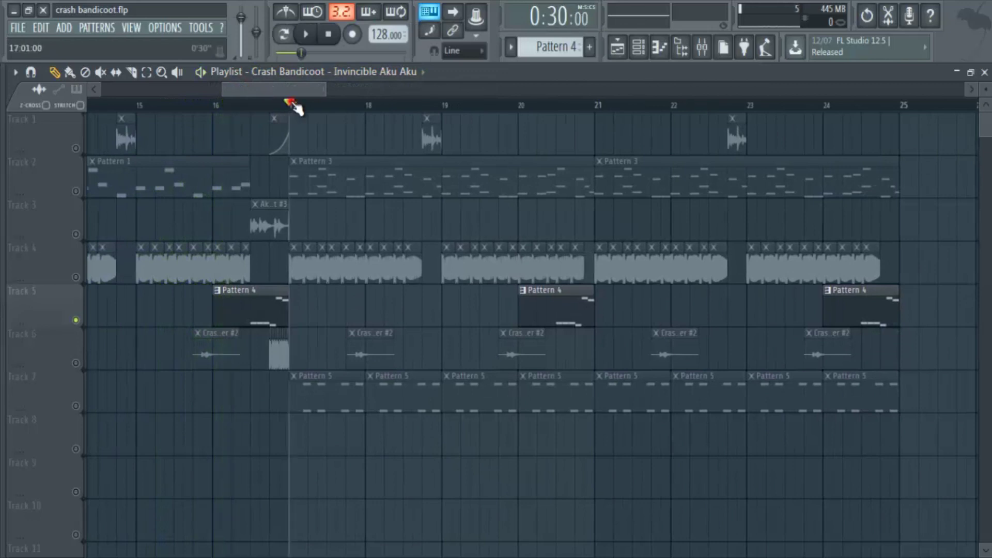
left_click(75, 191, "ctrl")
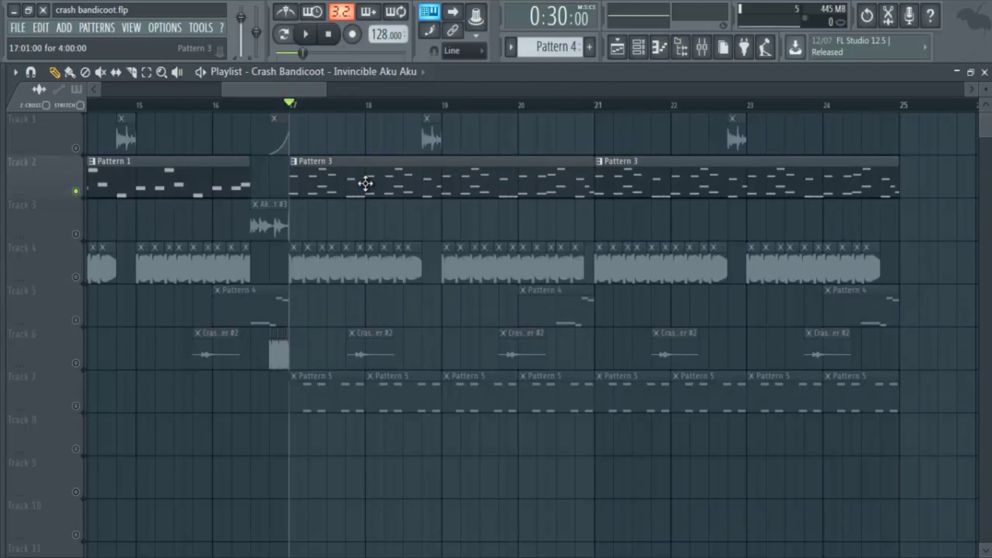
key("space")
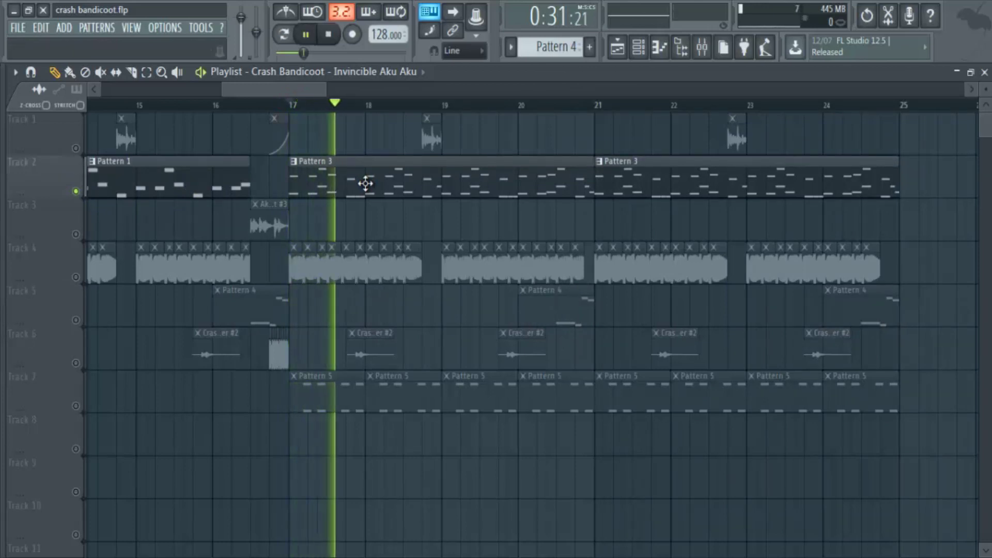
left_click_drag(223, 89, 103, 90)
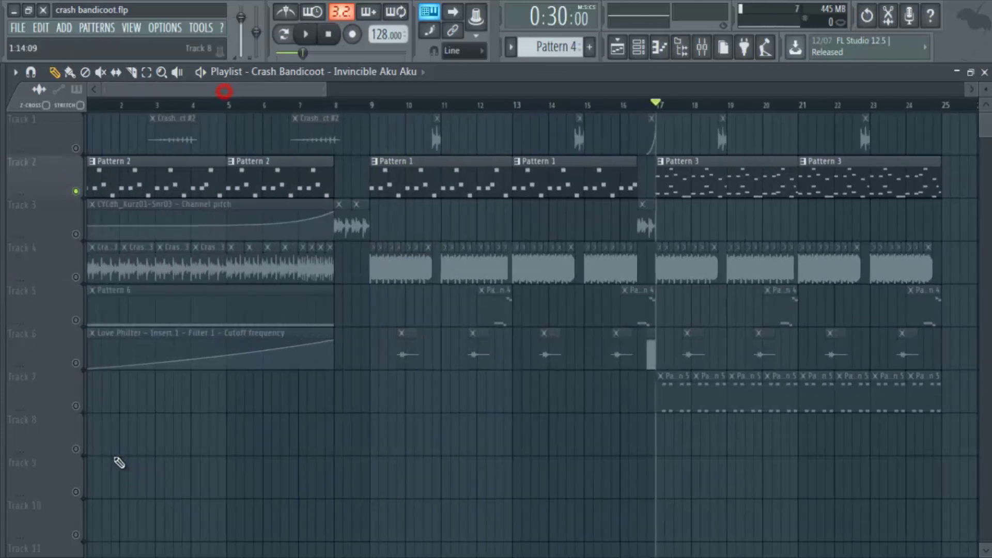
Solo Track 7, save the project and play the Pattern 5 clips from bar 17.
left_click(76, 364)
key("space")
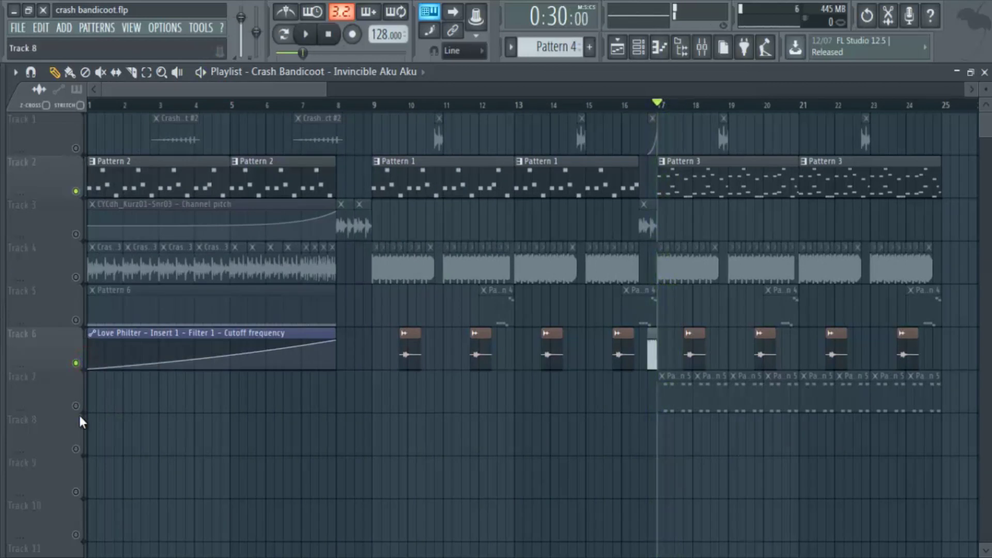
right_click(75, 408)
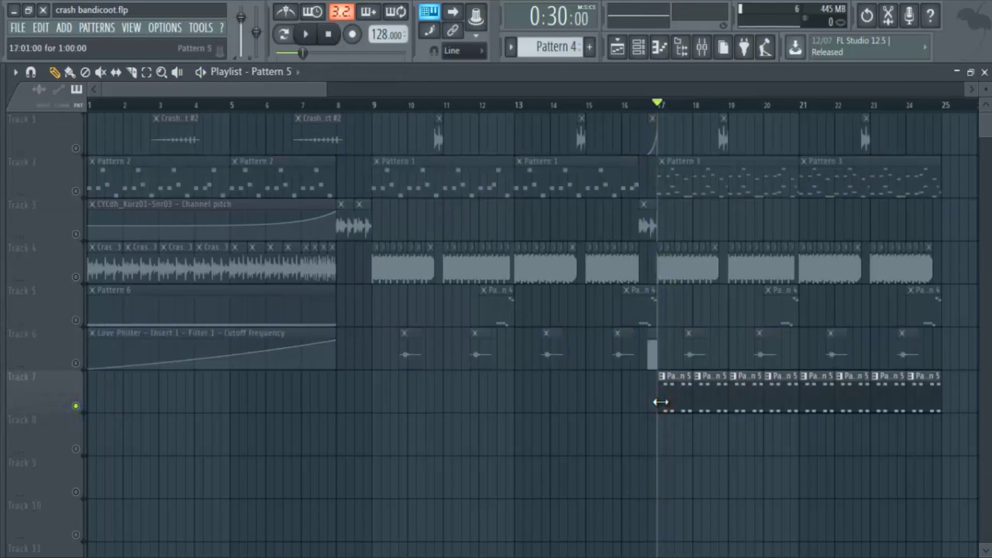
key("ctrl+s")
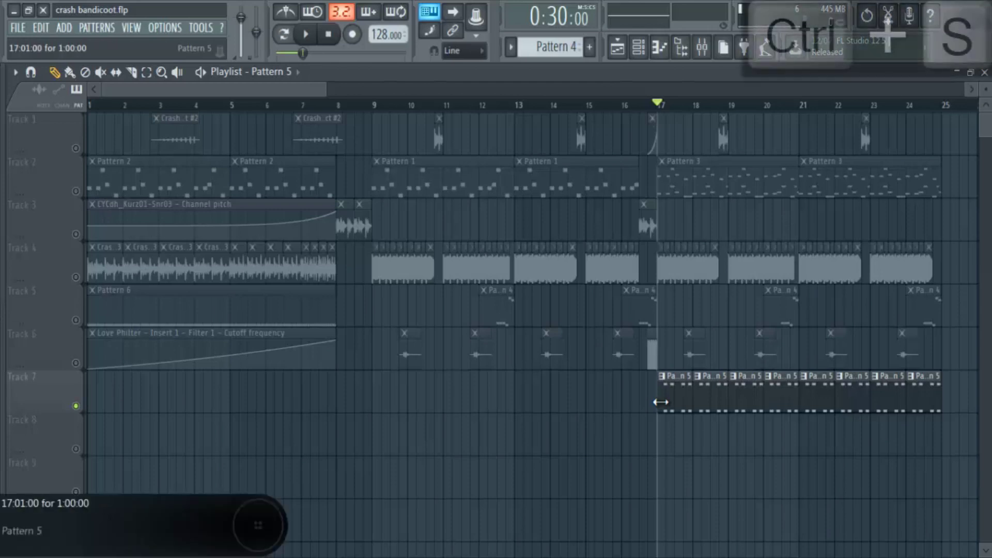
key("space")
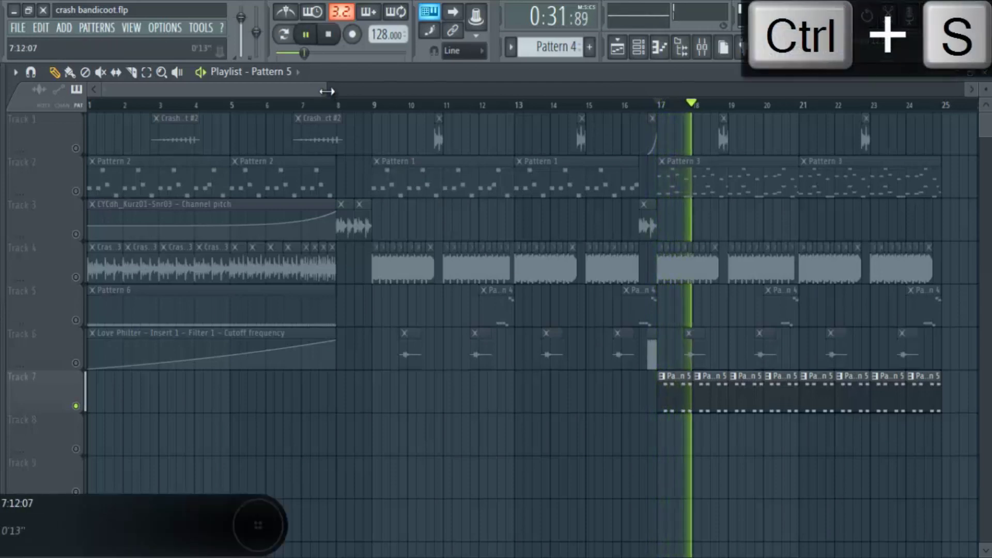
left_click_drag(327, 91, 837, 75)
key("space")
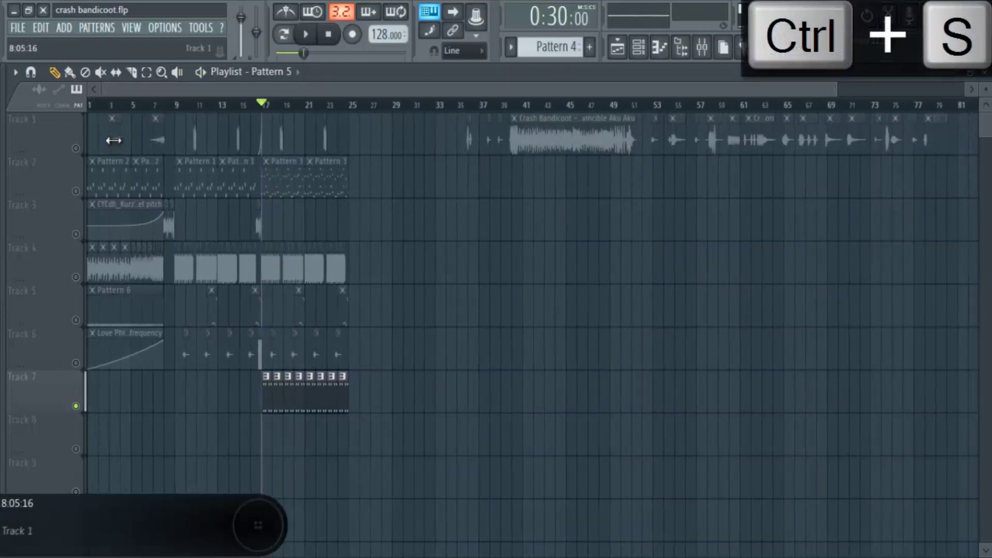
Re-enable all tracks, set playback to the start of the song at bar 1 and save the project.
right_click(75, 147)
right_click(76, 148)
left_click(95, 108)
key("space")
key("ctrl+s")
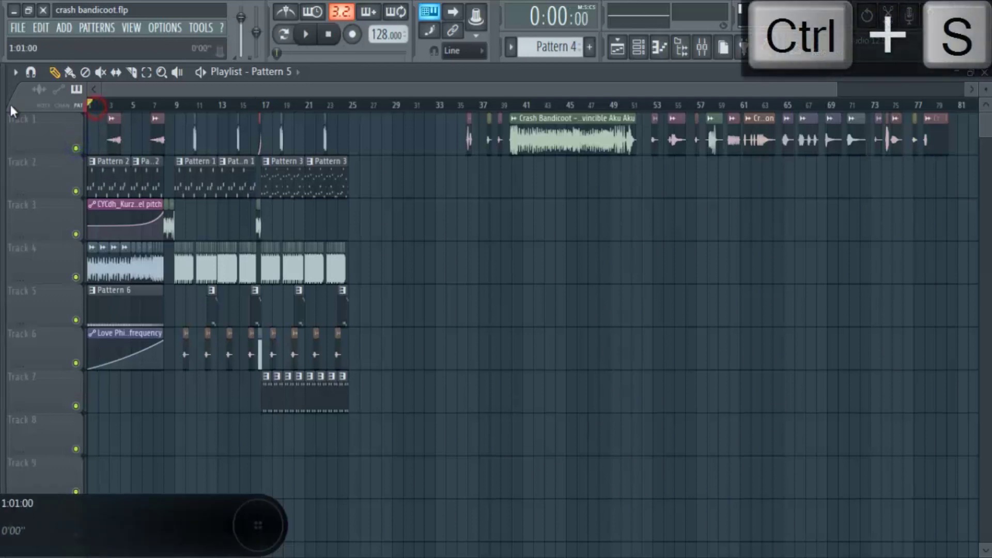